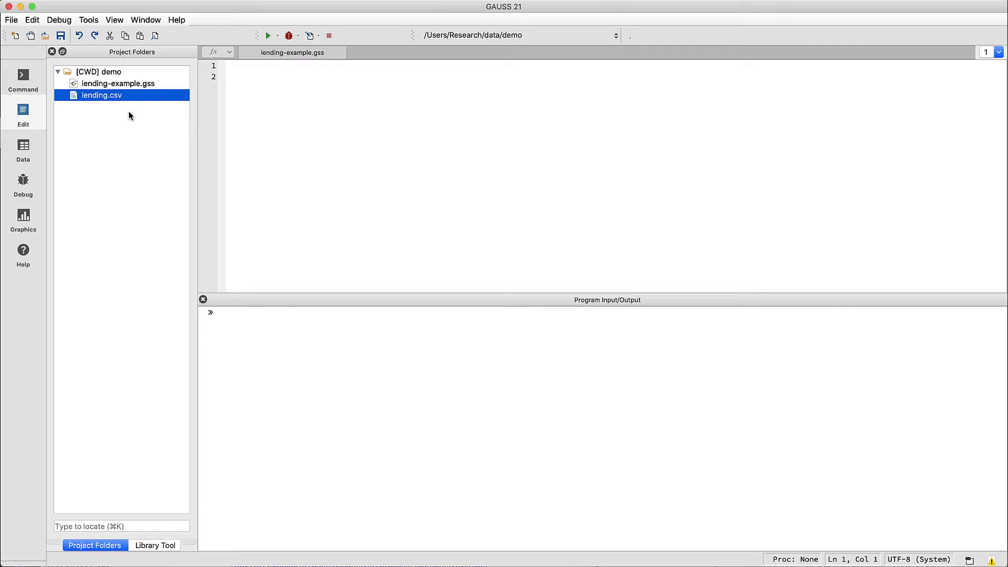
Start importing lending.csv from the Project Folders
click(16, 22)
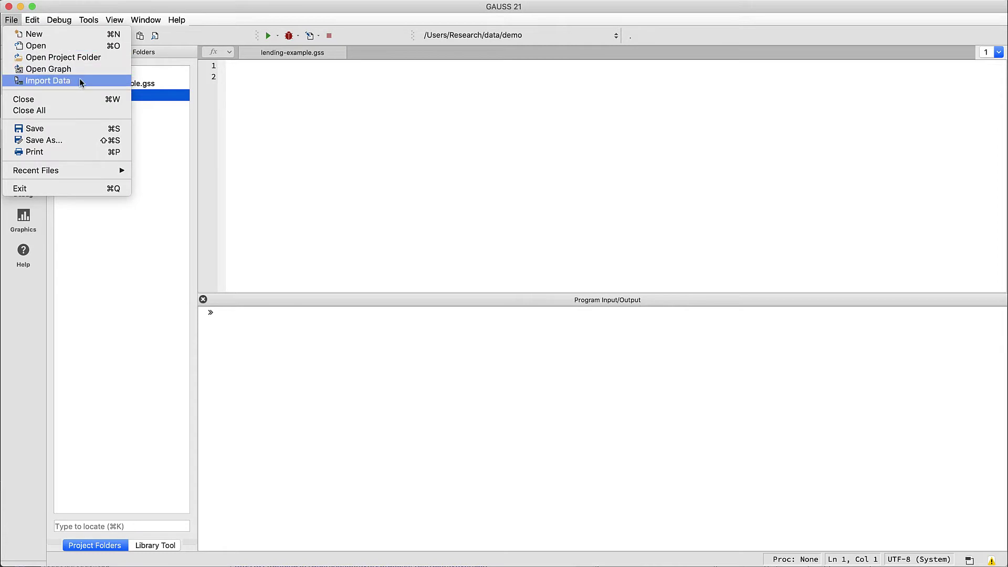
click(168, 127)
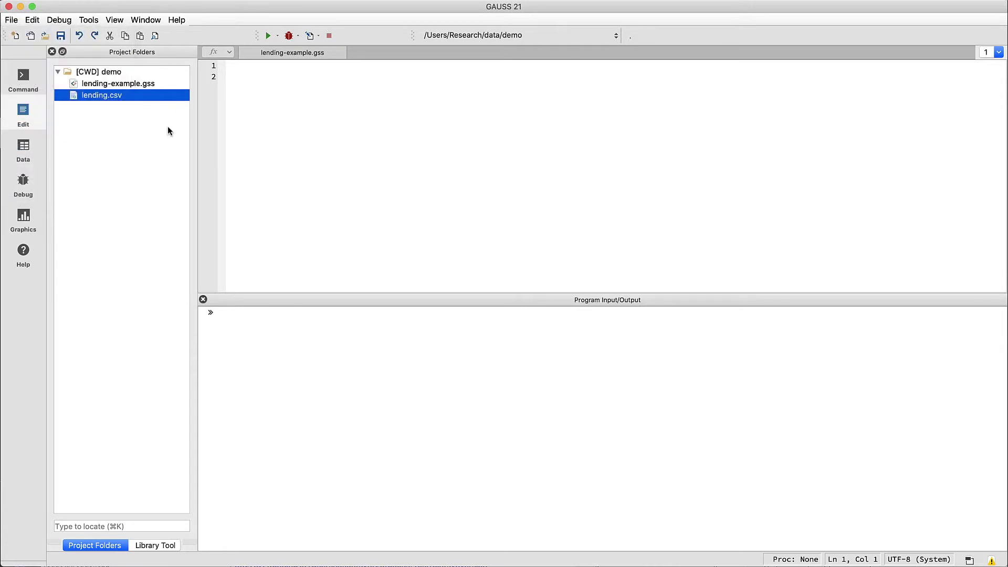
double_click(117, 96)
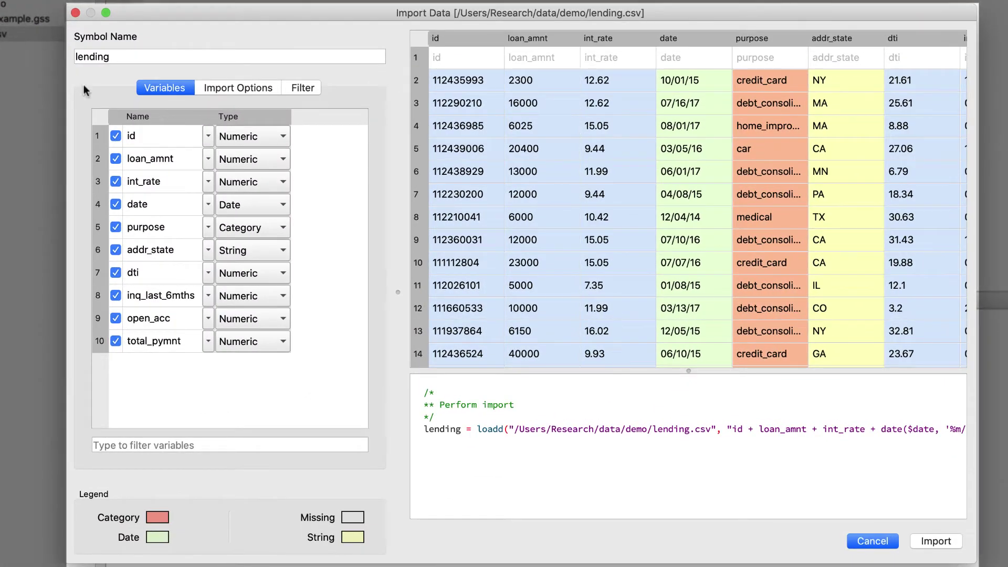
Exclude the id, dti, open_acc and total_pymnt columns from the import
click(115, 136)
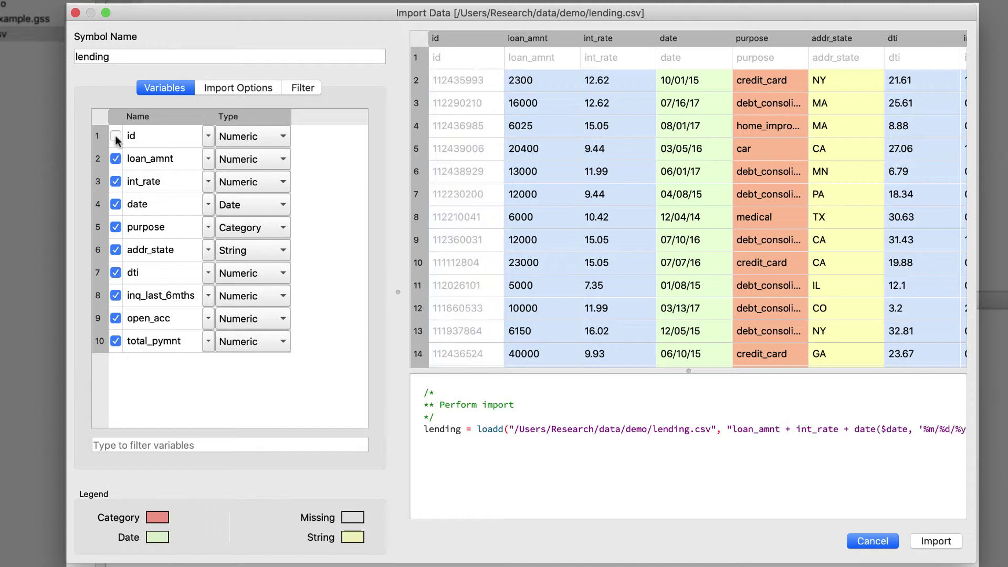
click(115, 273)
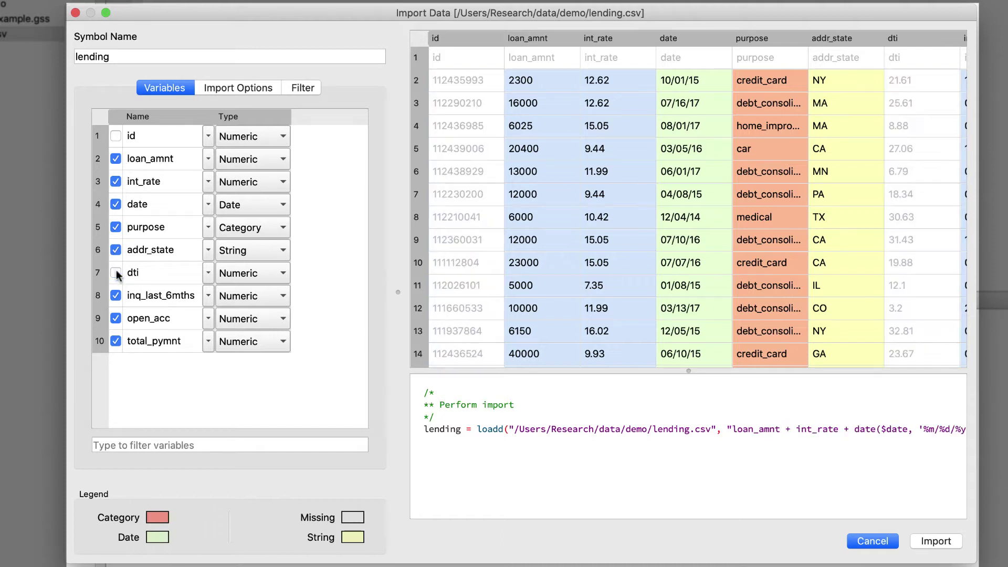
click(116, 319)
click(116, 341)
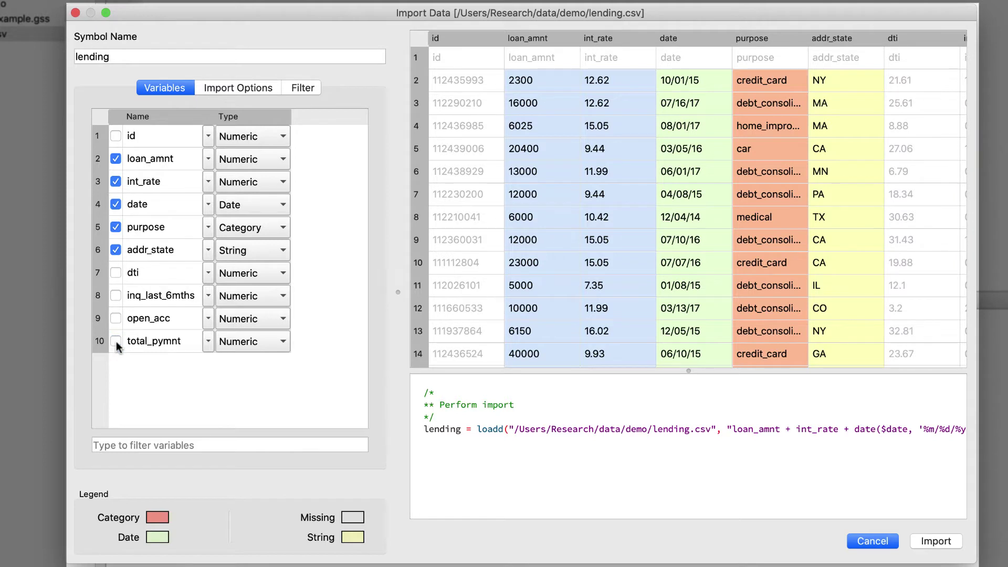
Add an import filter keeping rows where addr_state is not CA
click(306, 91)
click(199, 171)
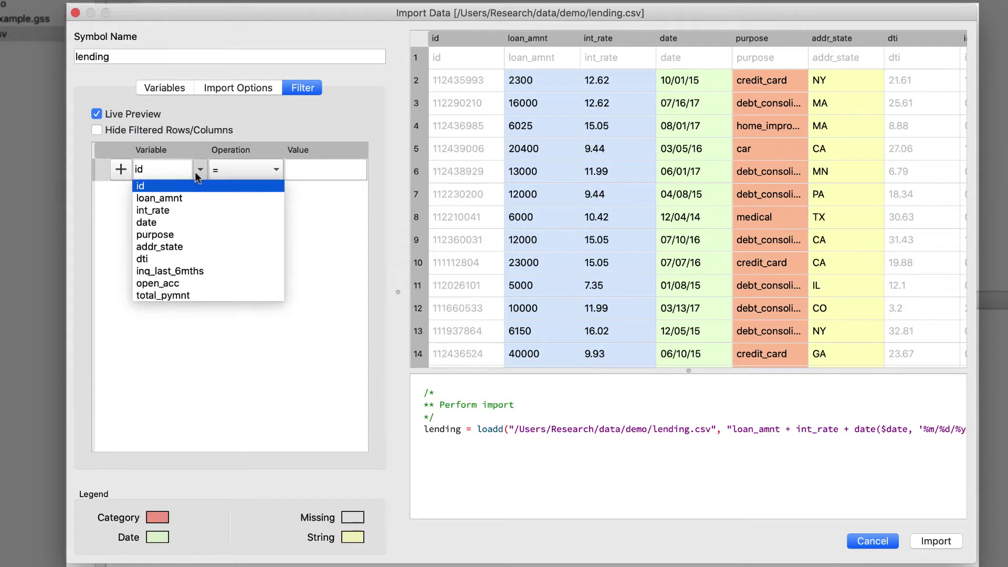
click(191, 245)
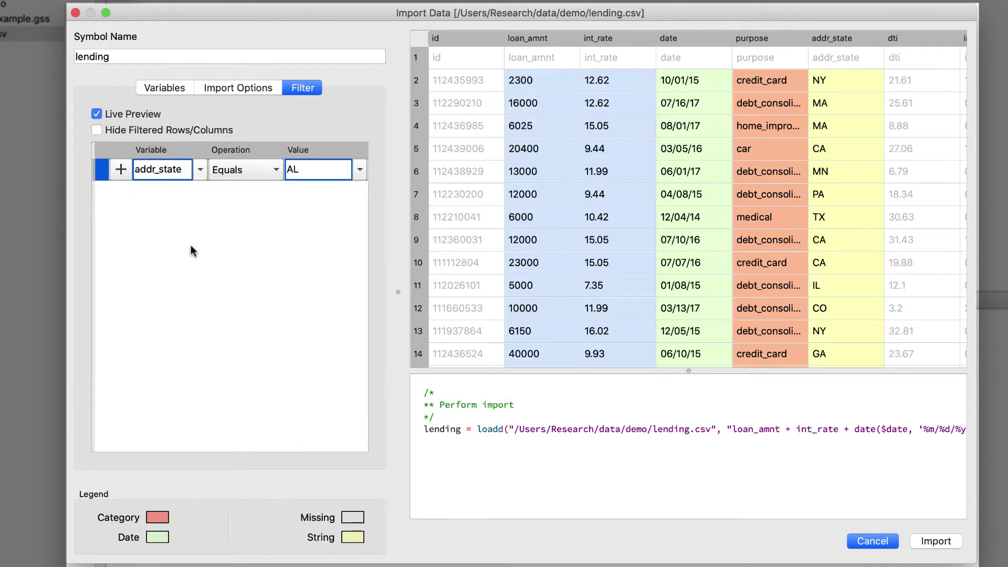
click(258, 177)
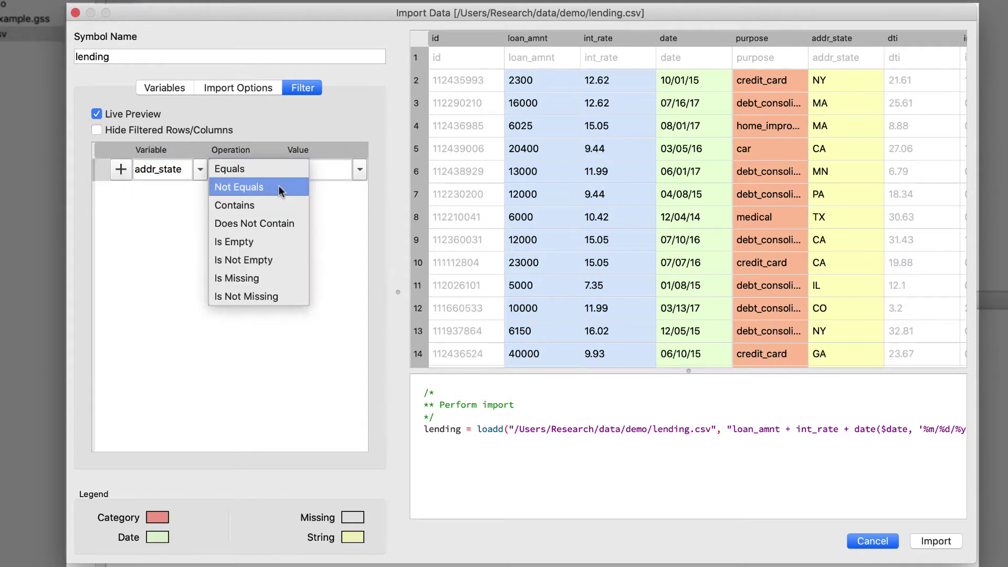
click(277, 186)
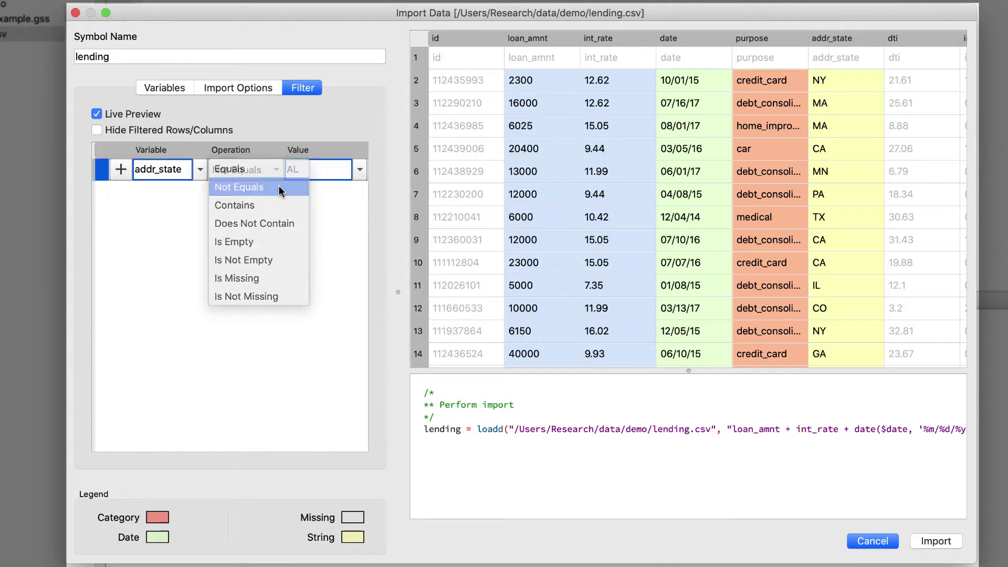
click(359, 172)
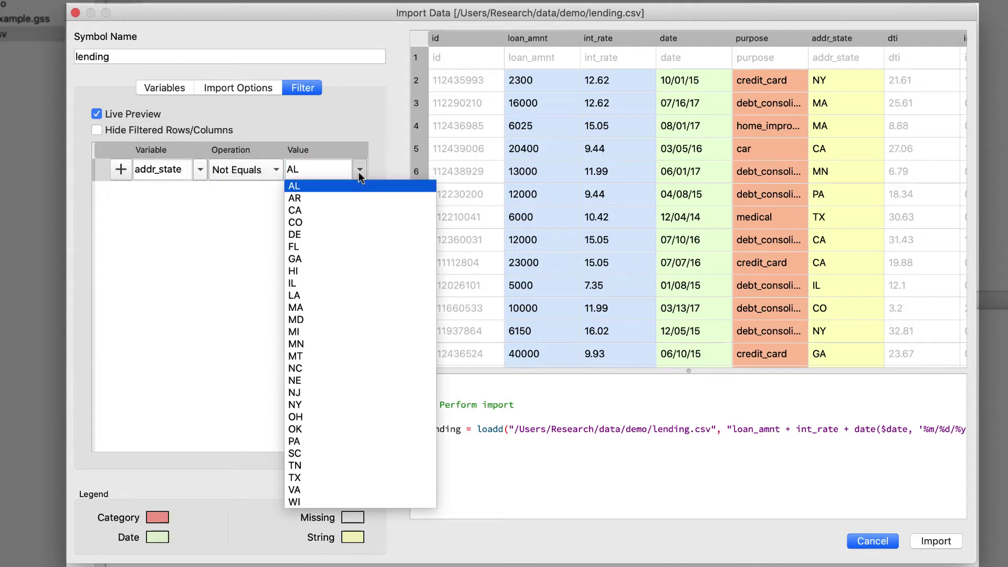
click(353, 210)
click(122, 171)
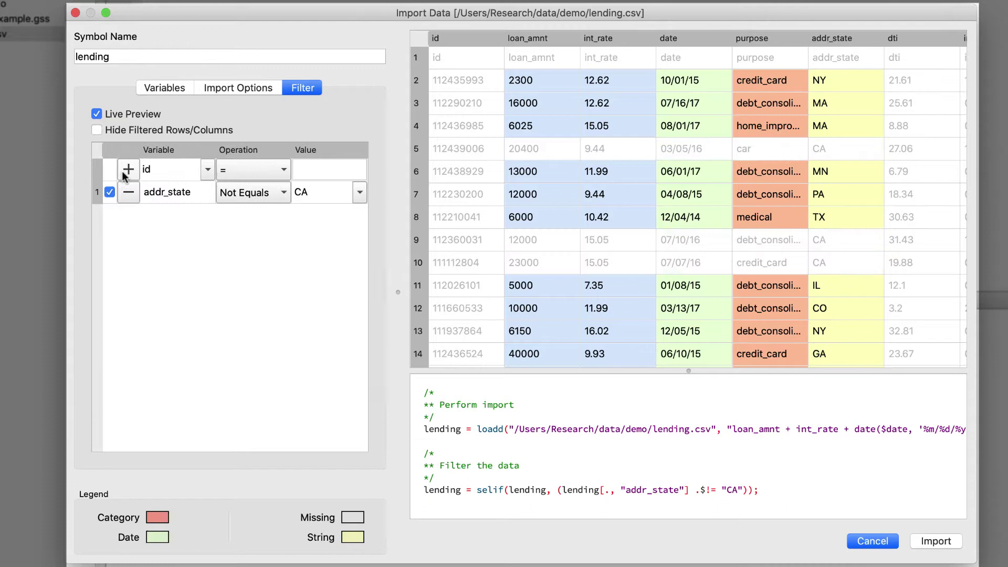
Add a filter keeping dates after 2015-01-01 and import lending as 82x5
click(210, 172)
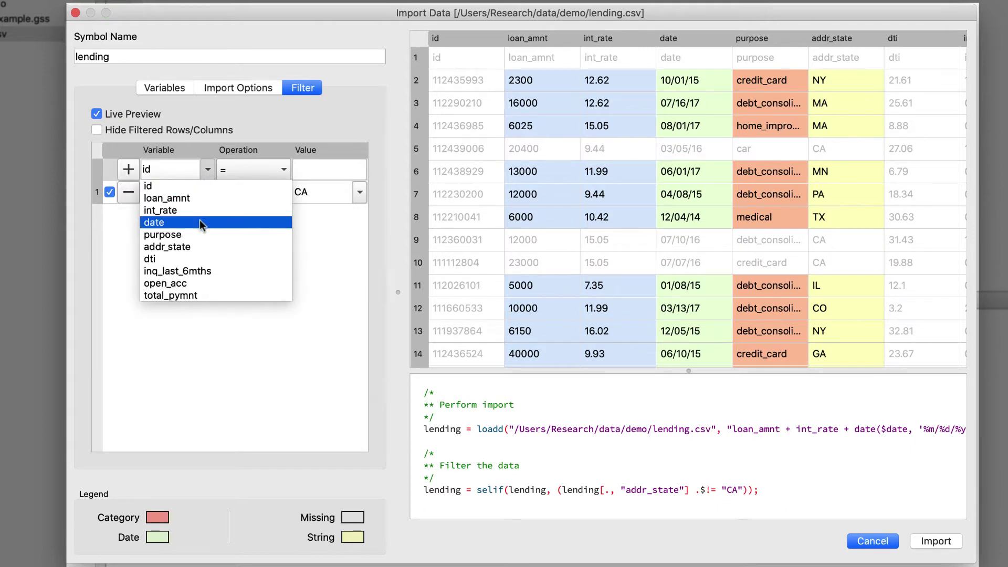
click(199, 222)
click(288, 172)
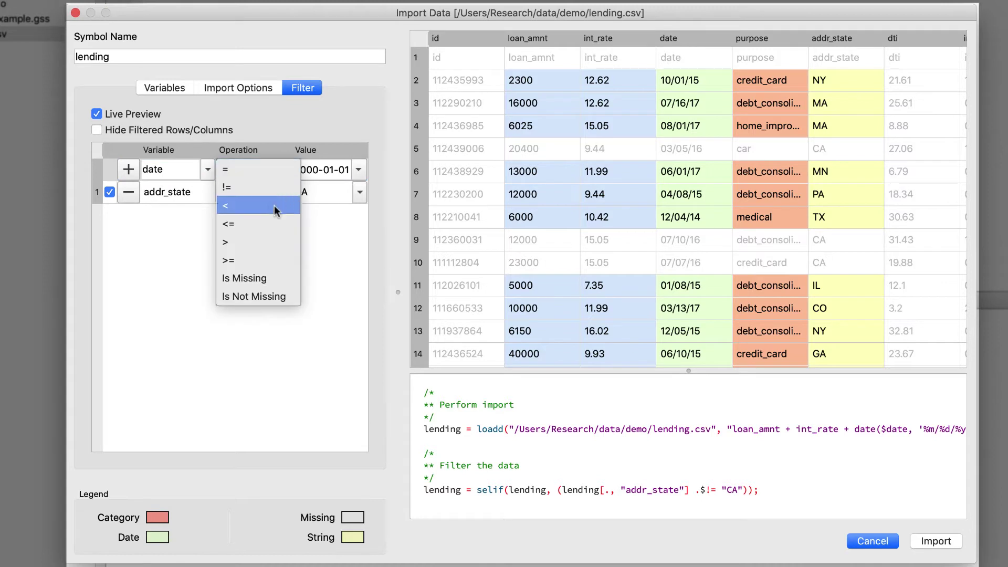
click(264, 240)
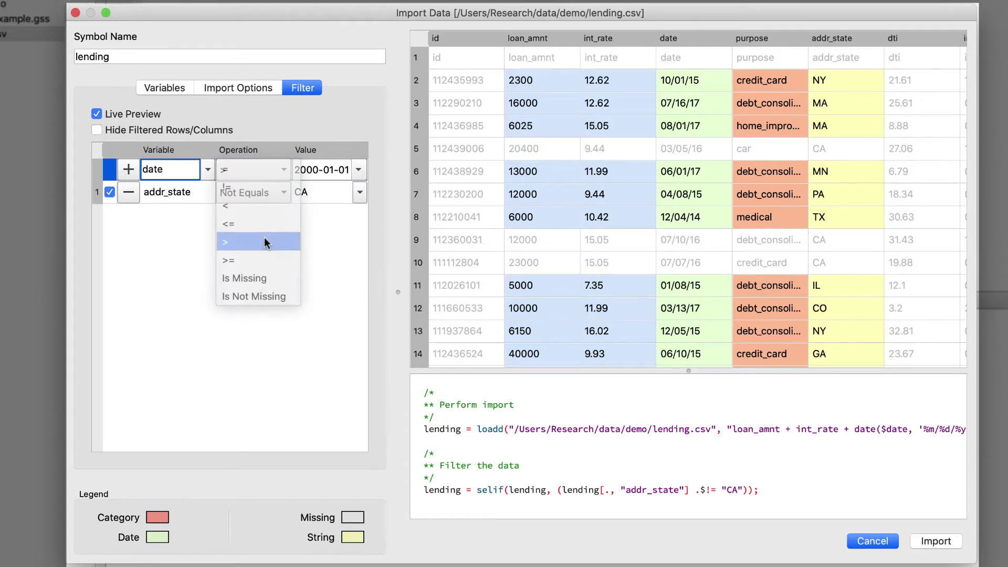
click(318, 175)
key(BackSpace)
key(BackSpace)
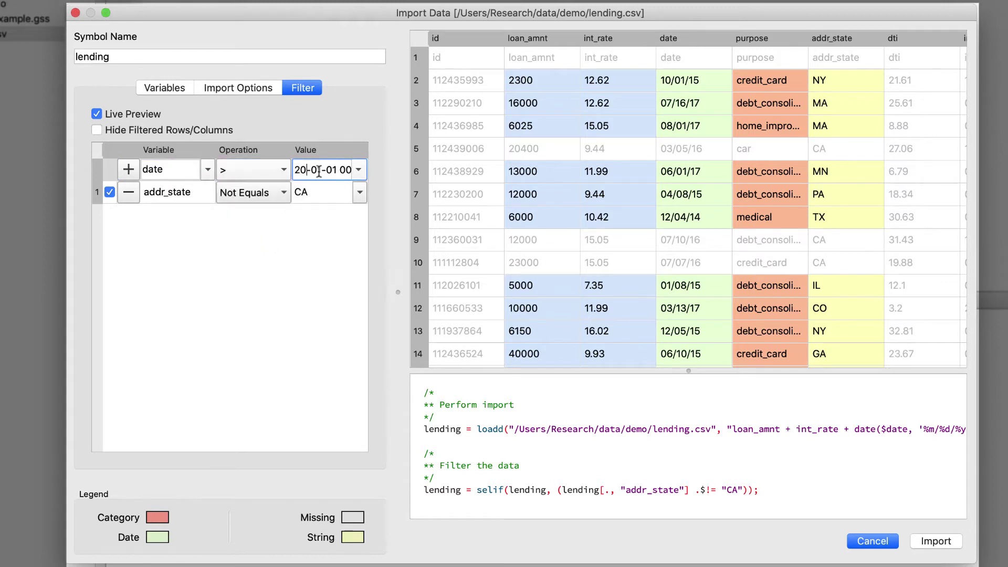
text(15)
double_click(320, 172)
click(129, 169)
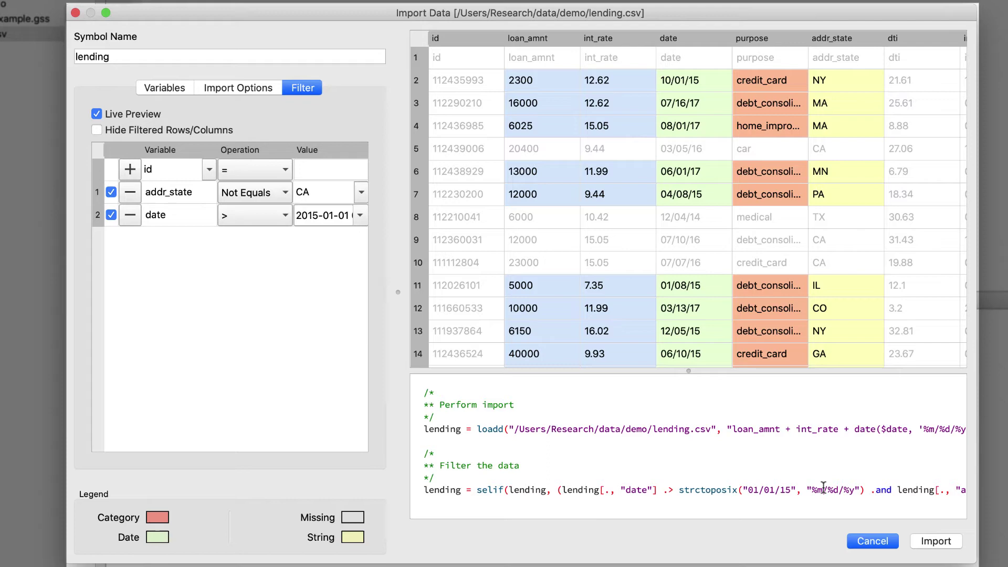
click(934, 545)
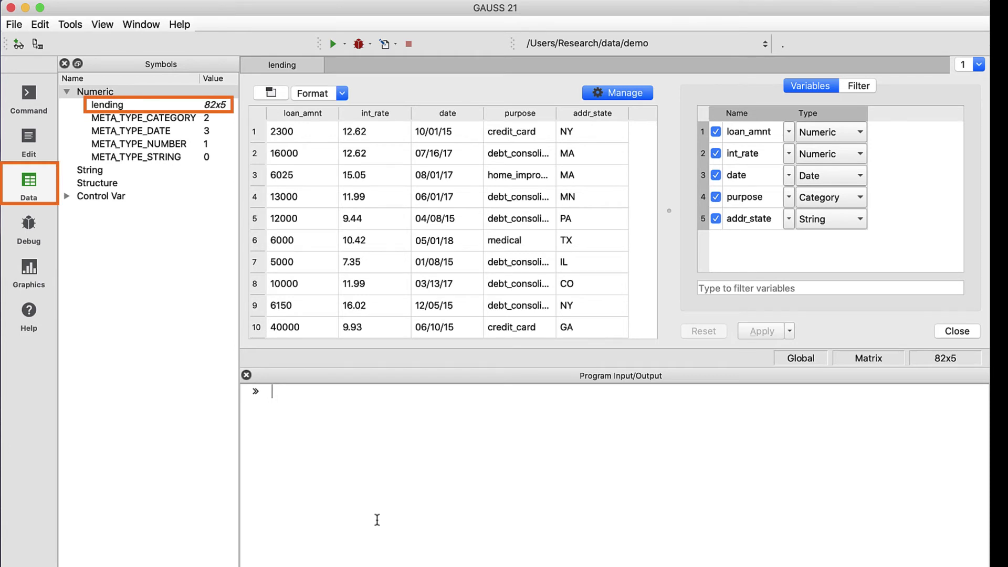
text(call)
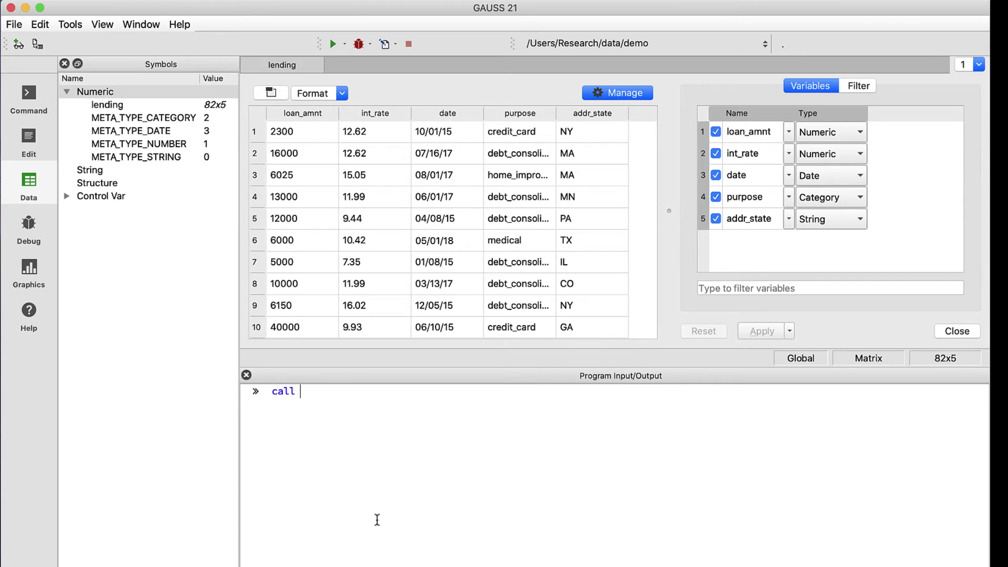
text( dstatmt()
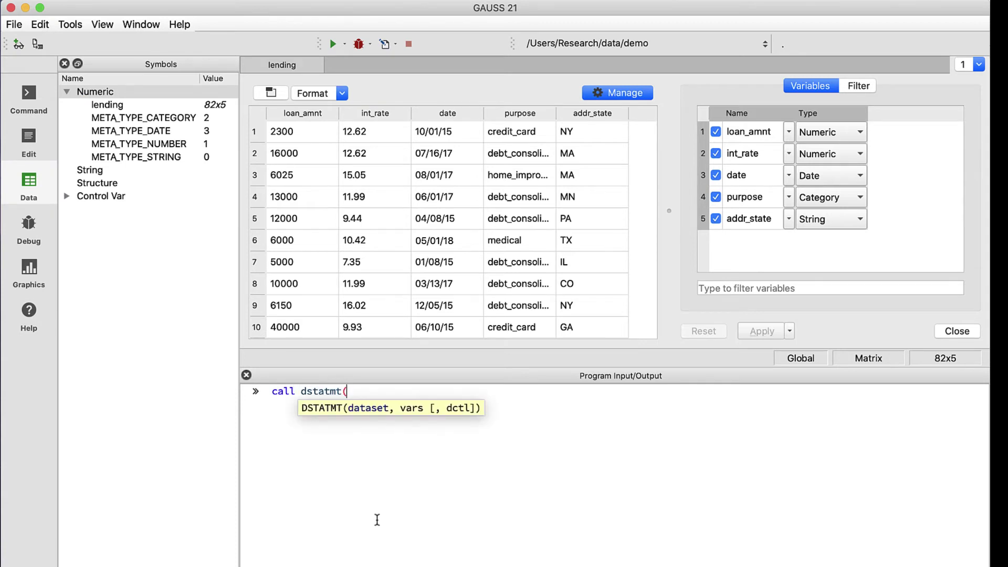
text(lending))
Run call dstatmt(lending) to print descriptive statistics with valid and missing counts
key(Return)
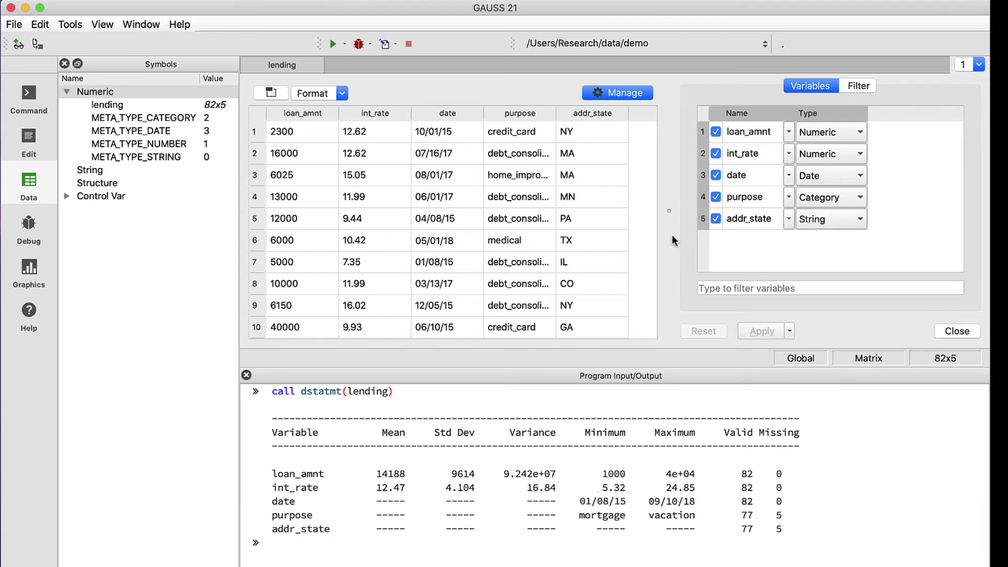
Apply an Is Not Missing filter on addr_state, shrinking lending to 77x5
click(854, 85)
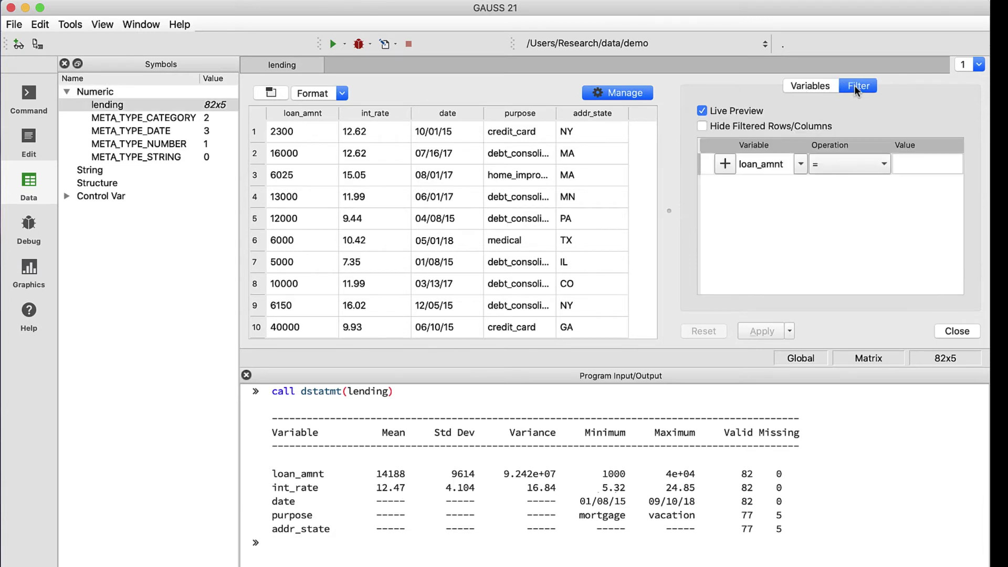
click(801, 164)
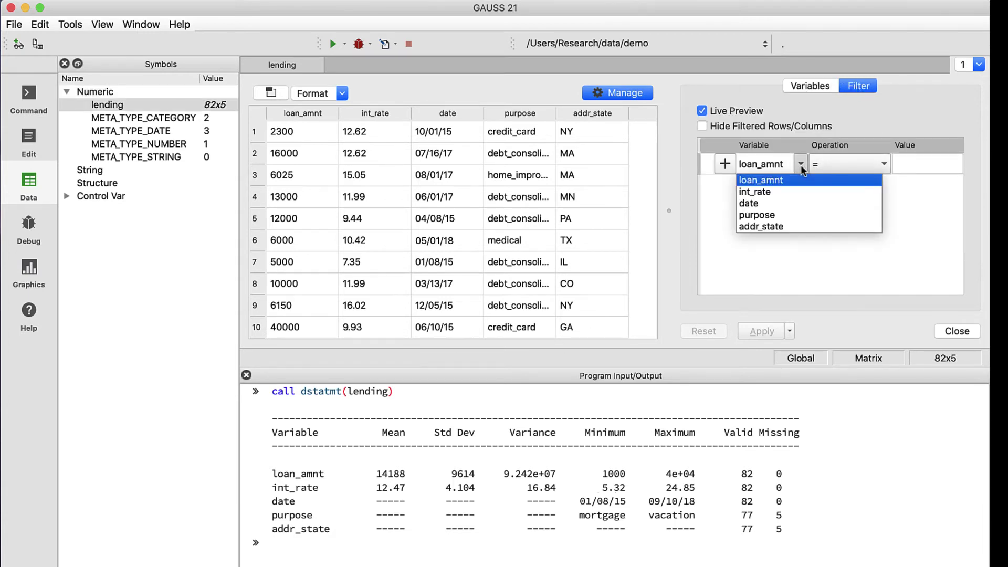
click(790, 226)
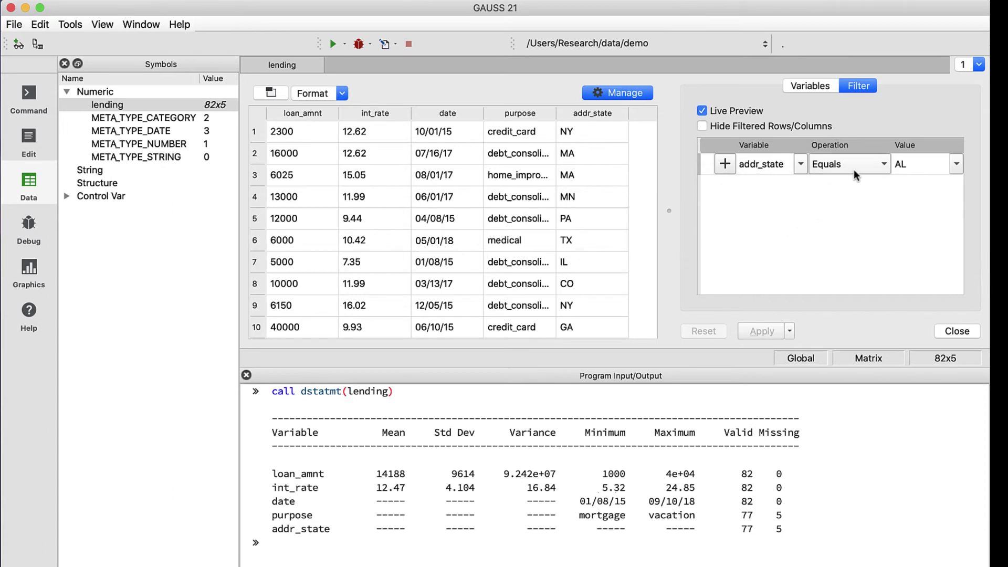
click(854, 167)
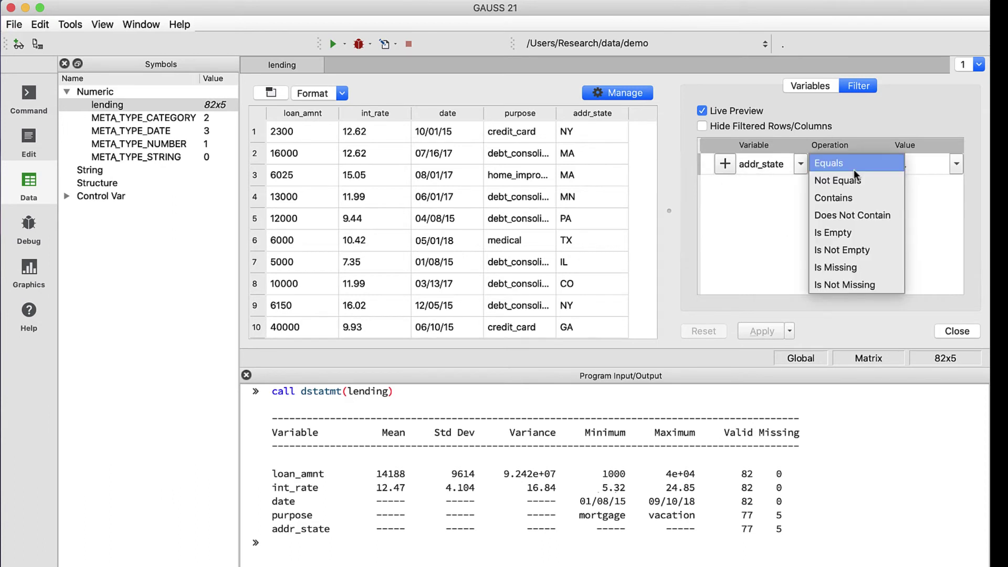
click(857, 286)
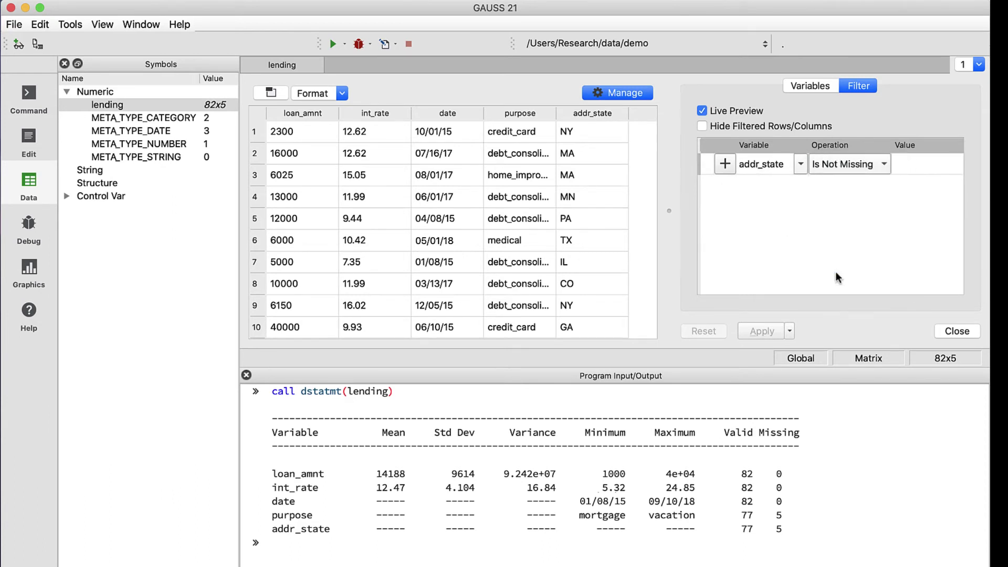
click(730, 166)
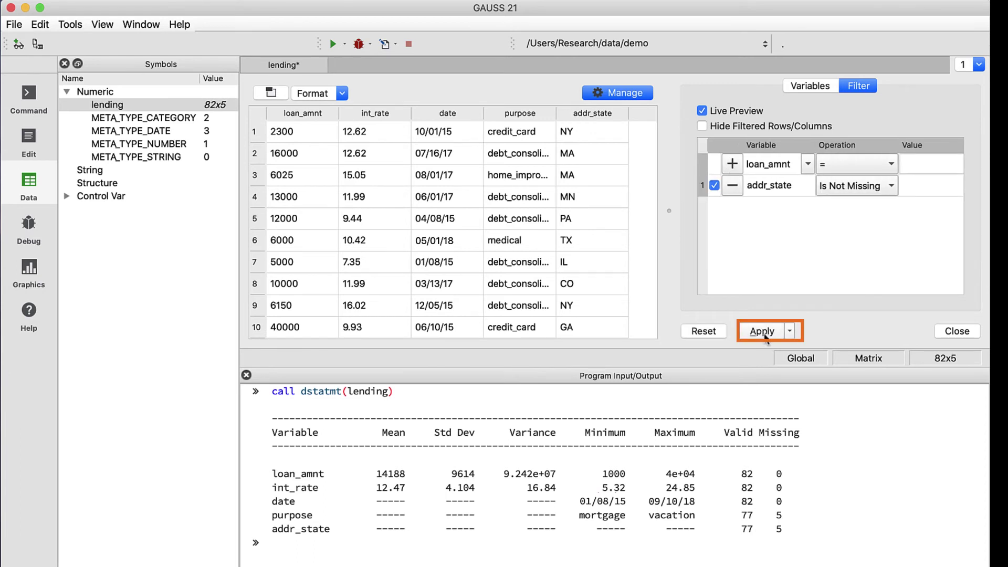
click(763, 334)
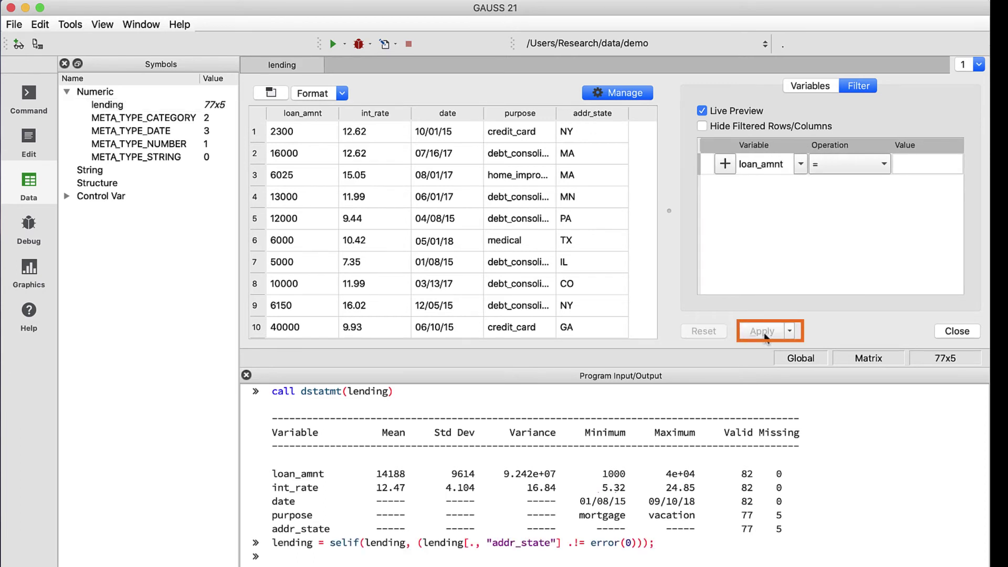
text(cls)
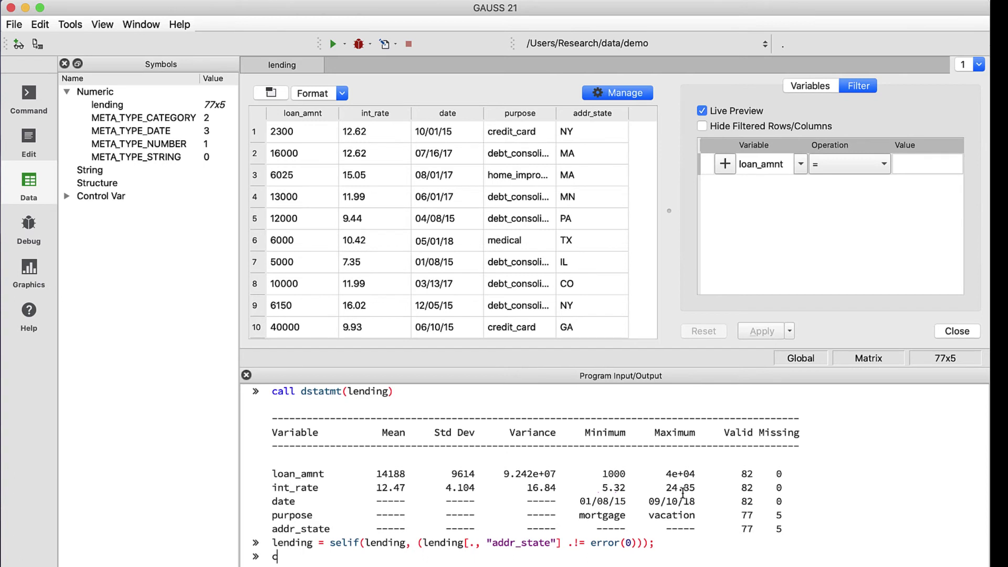
Clear the console, rerun dstatmt(lending) confirming 0 missing addr_state, then clear again
key(Return)
key(Up)
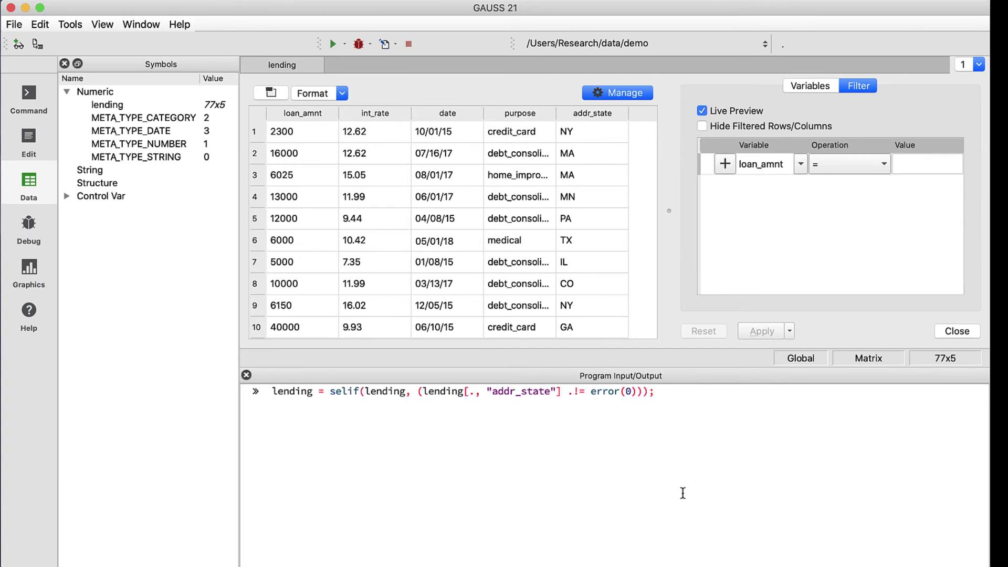
key(Up)
key(Return)
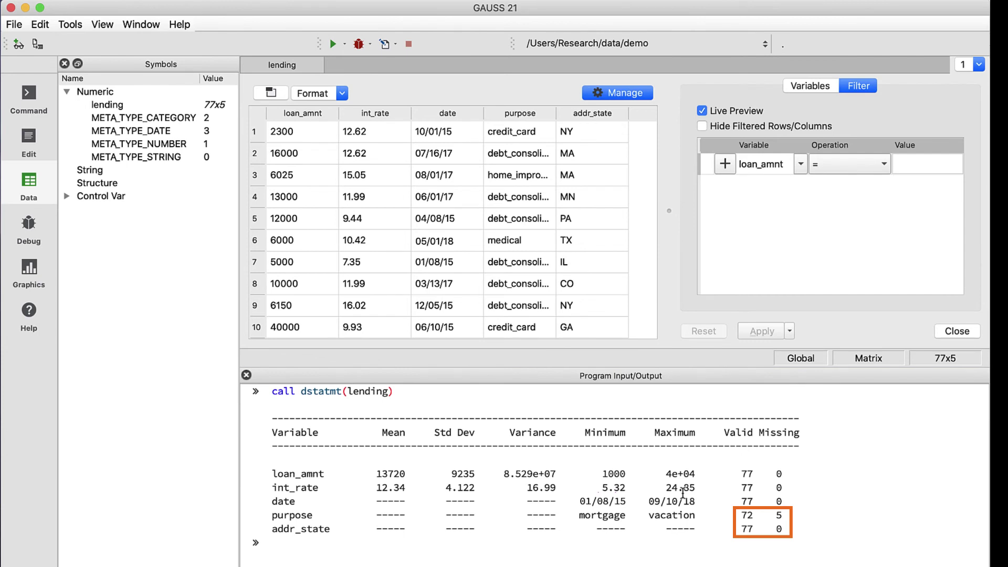
text(cls)
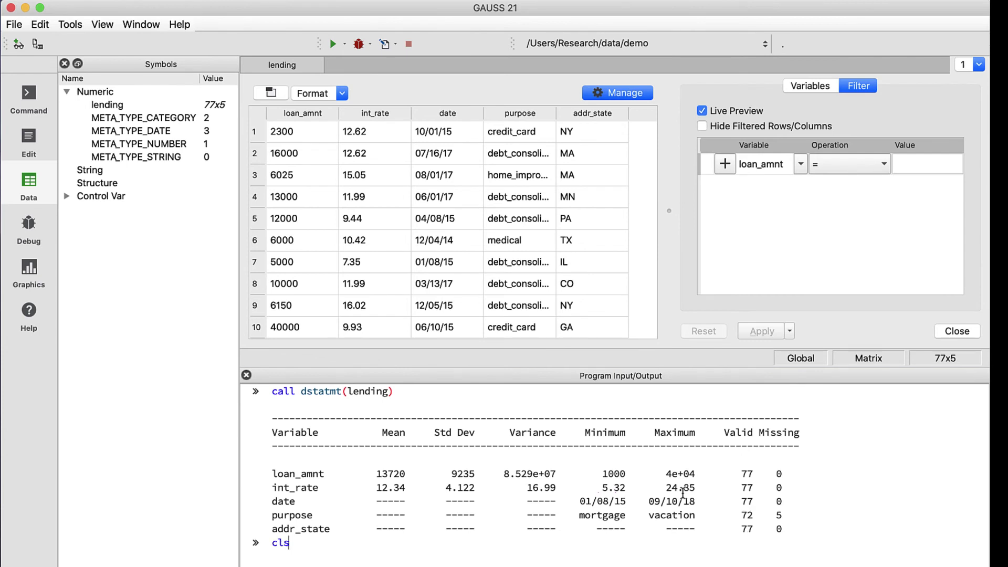
key(Return)
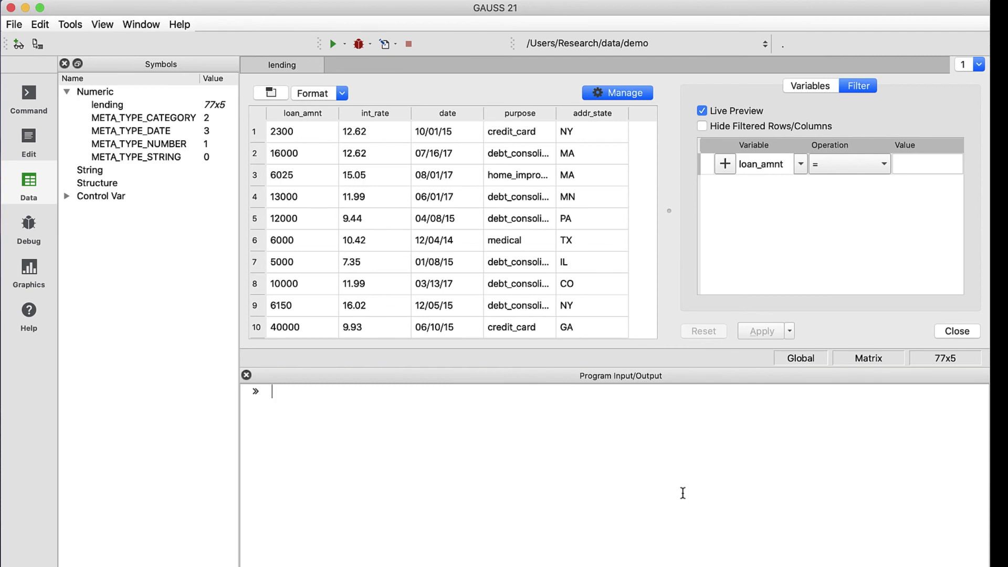
text(frequ)
text(ency()
text(lending, "pu)
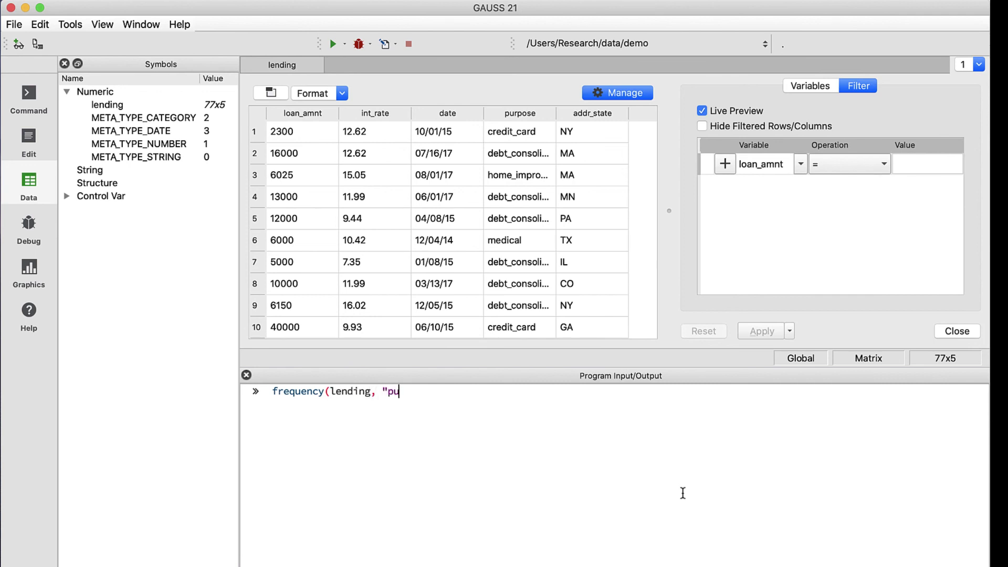
text(rpose"))
Run frequency(lending, "purpose") to count loans per purpose category
key(Return)
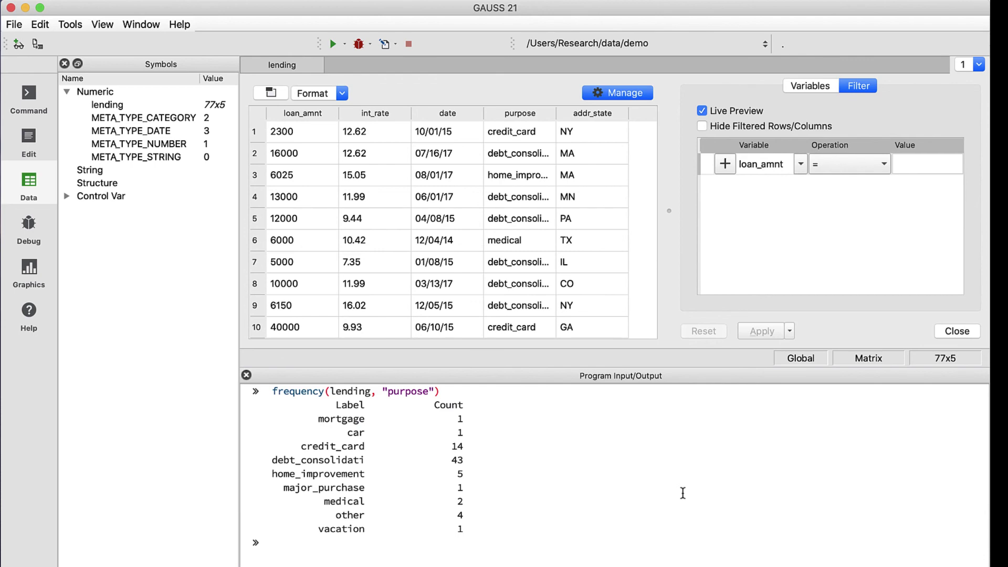